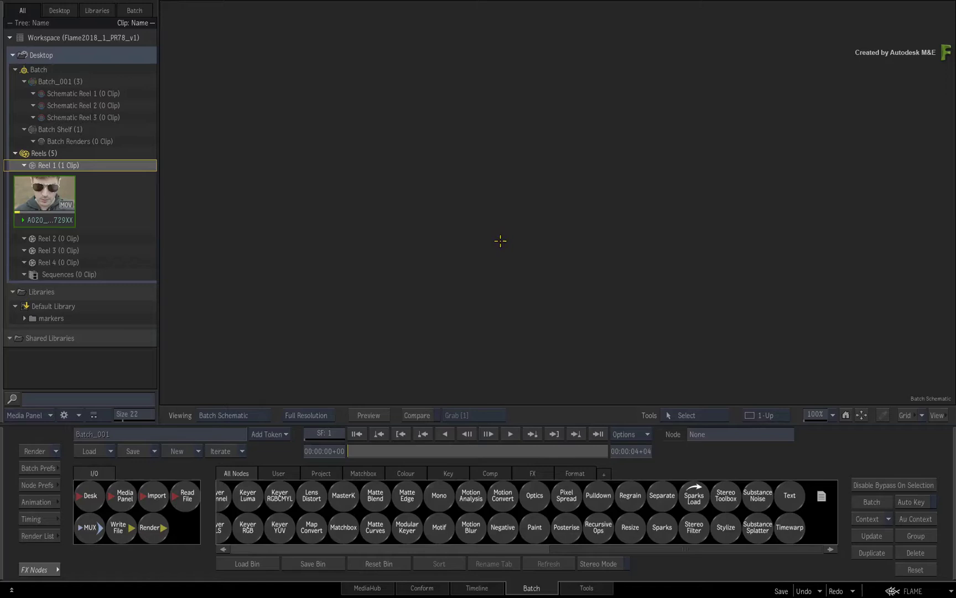
scroll(485, 526, up, 5)
Step: Add an Action node and a GMask Tracer node (mask82) side by side in the Batch schematic
drag(263, 526, 468, 243)
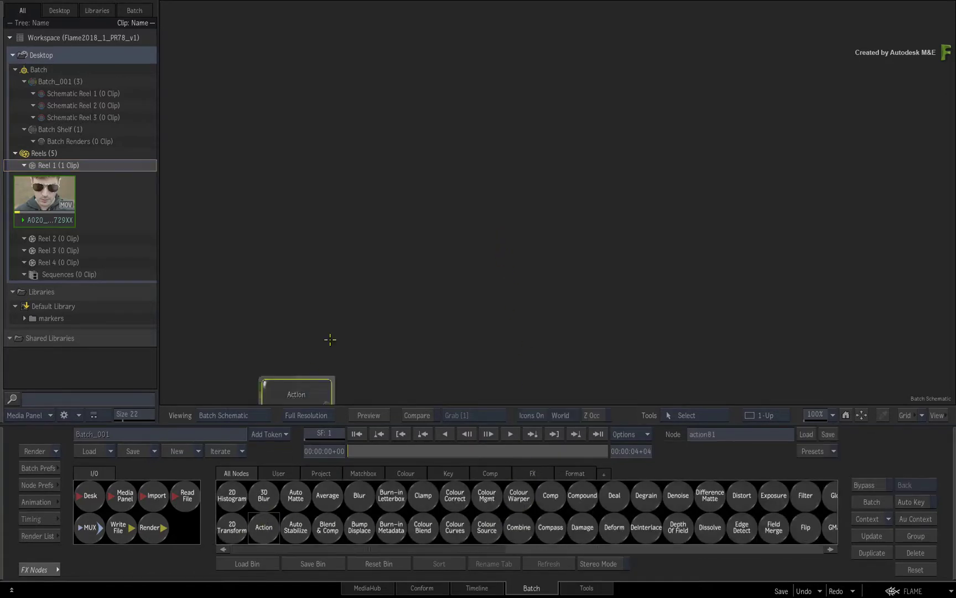
scroll(594, 502, down, 5)
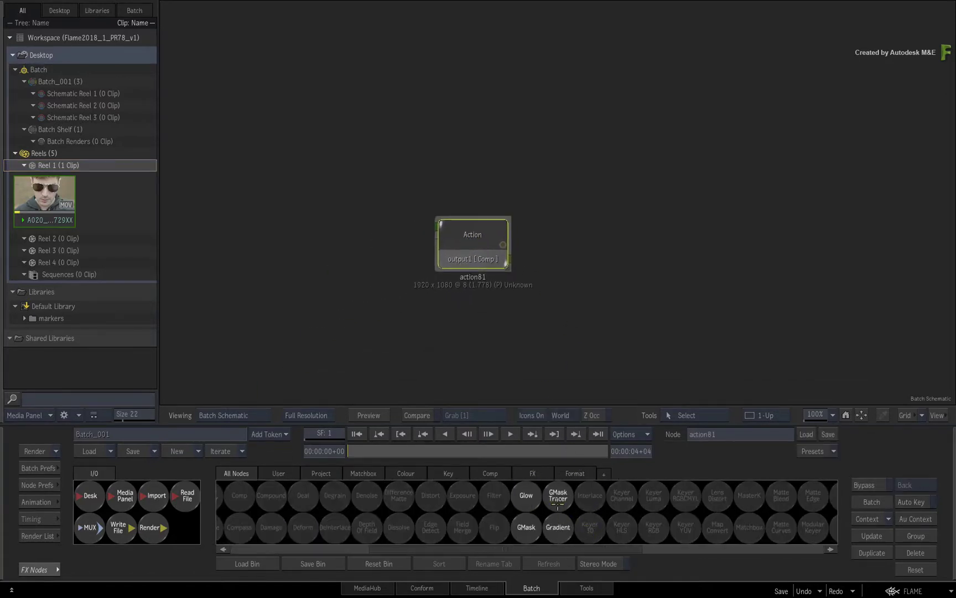
drag(558, 494, 587, 249)
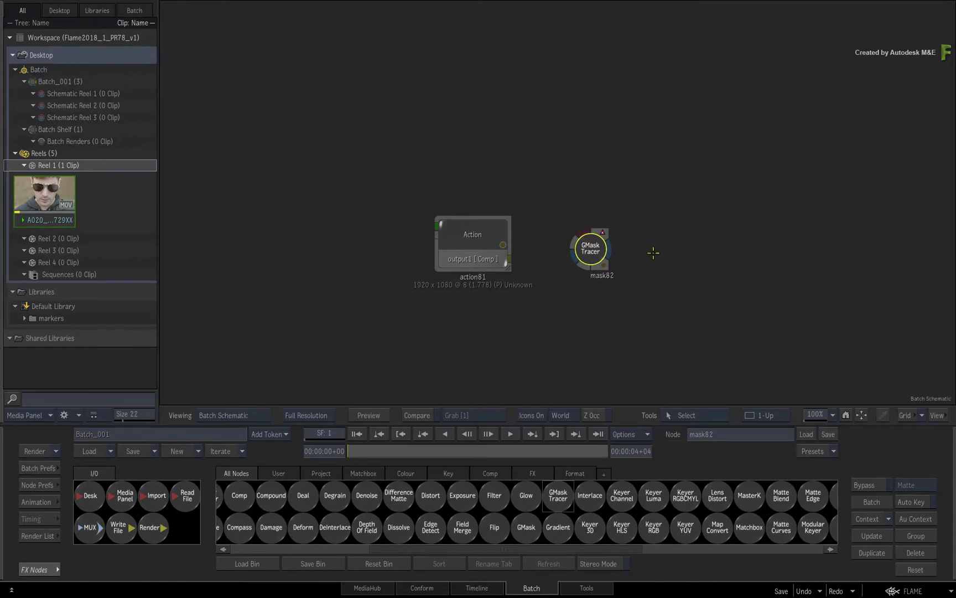
key(grave)
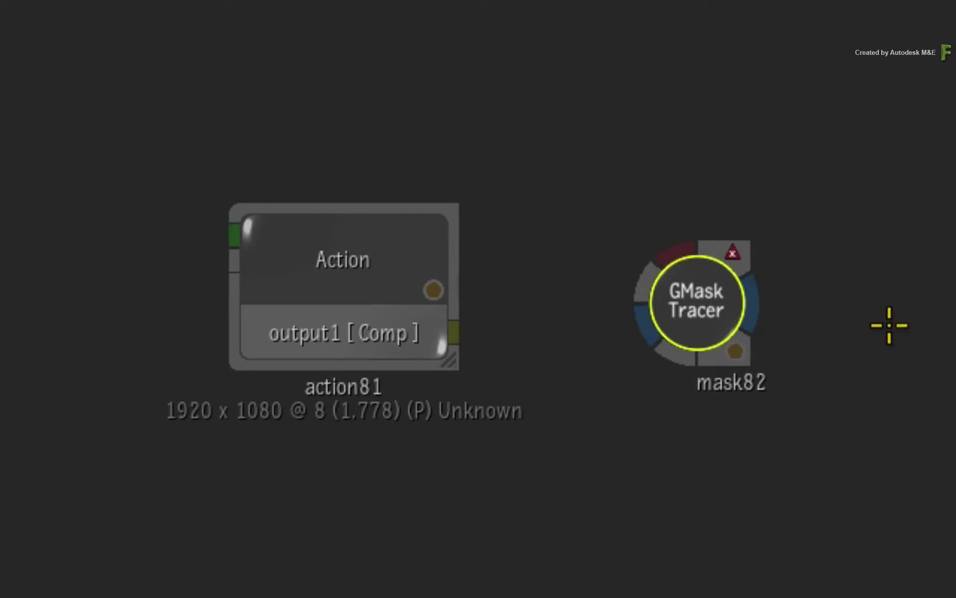
key(grave)
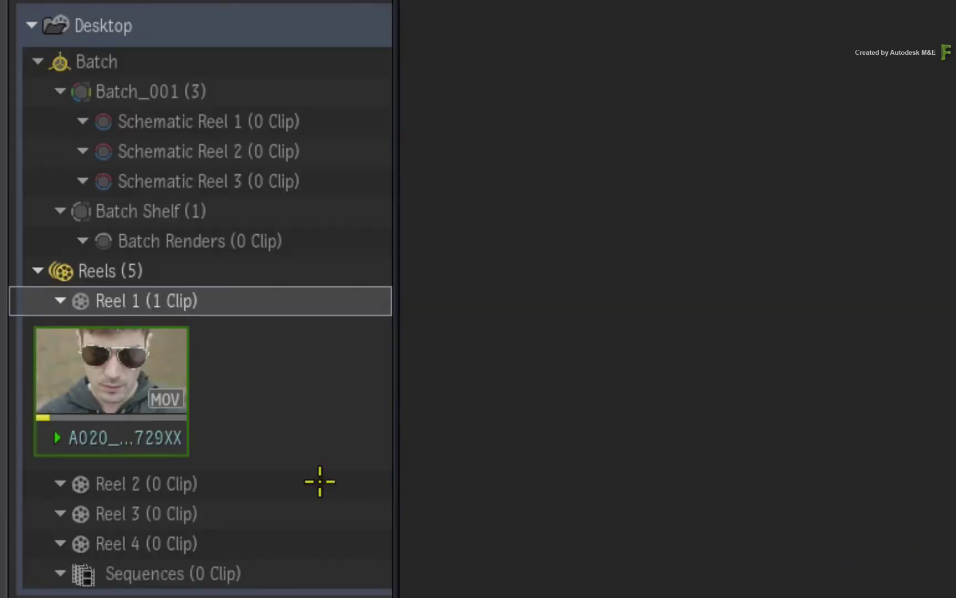
click(109, 375)
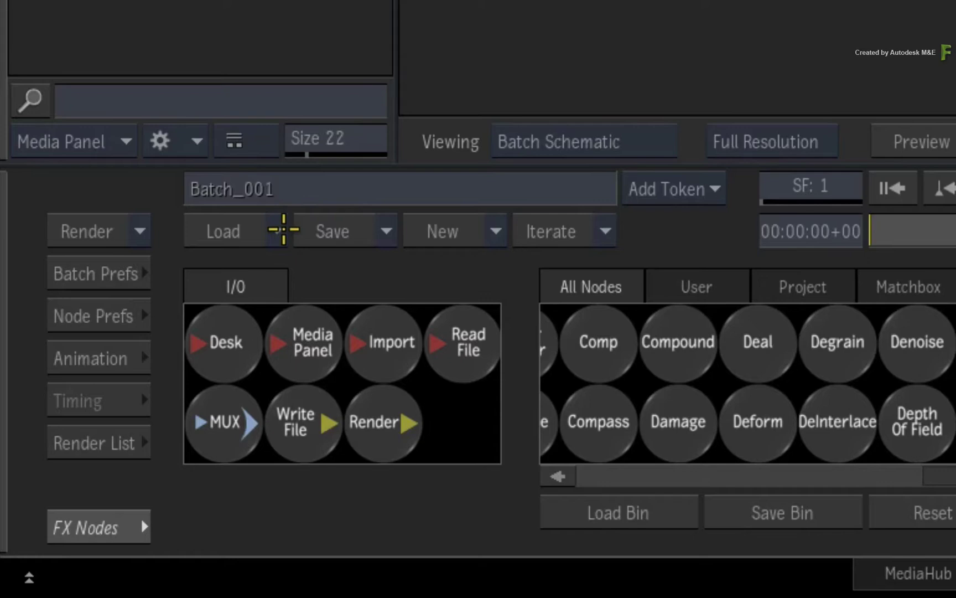
Step: Load and replace the batch with Gmask_Enhancements_001 from the Action_2018_1 Gmasks folder
click(113, 450)
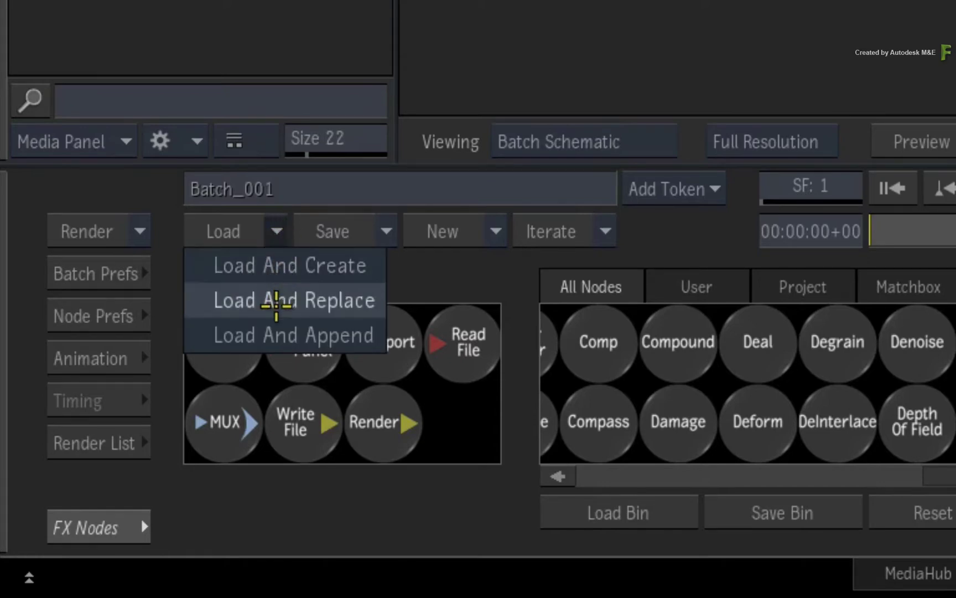
click(277, 301)
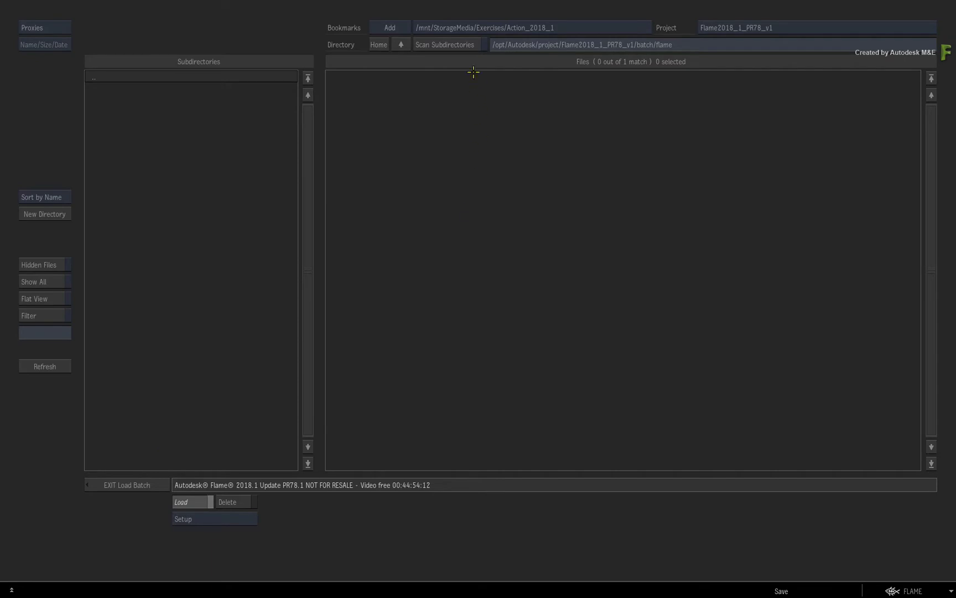
click(476, 28)
click(193, 91)
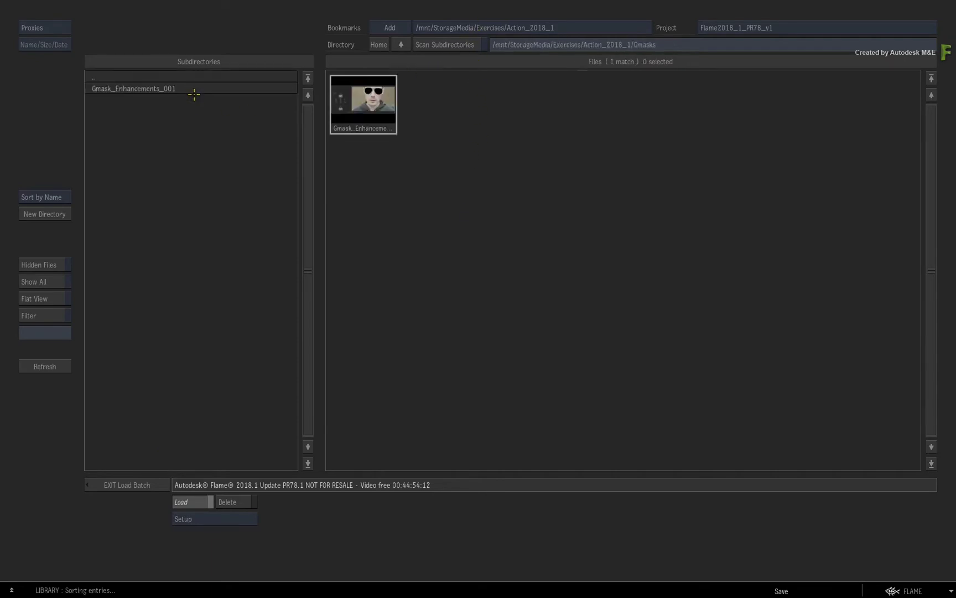
click(365, 106)
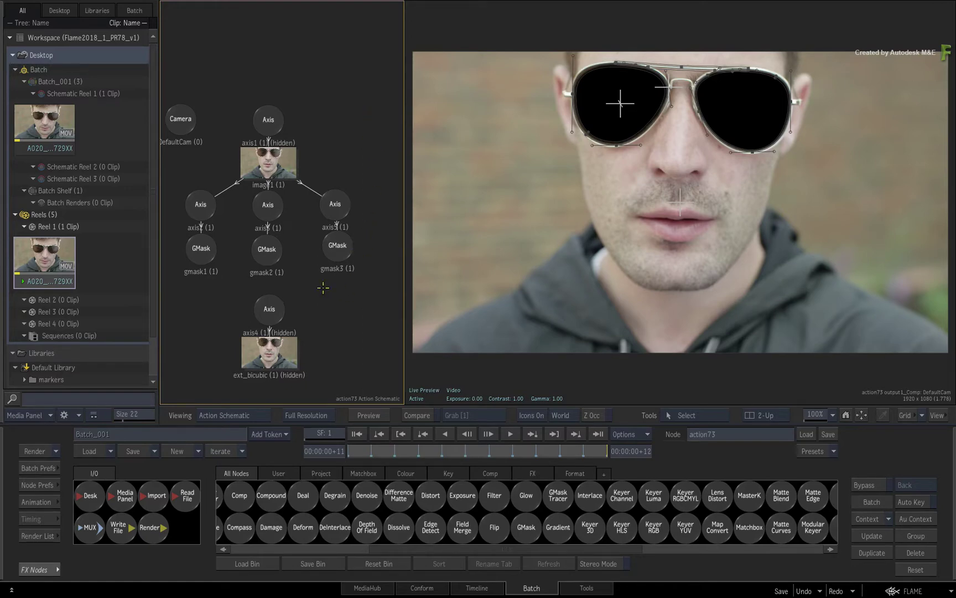
Step: Hide the Media Panel and scrub the sunglasses clip between about frames 4 and 9
key(ctrl+Tab)
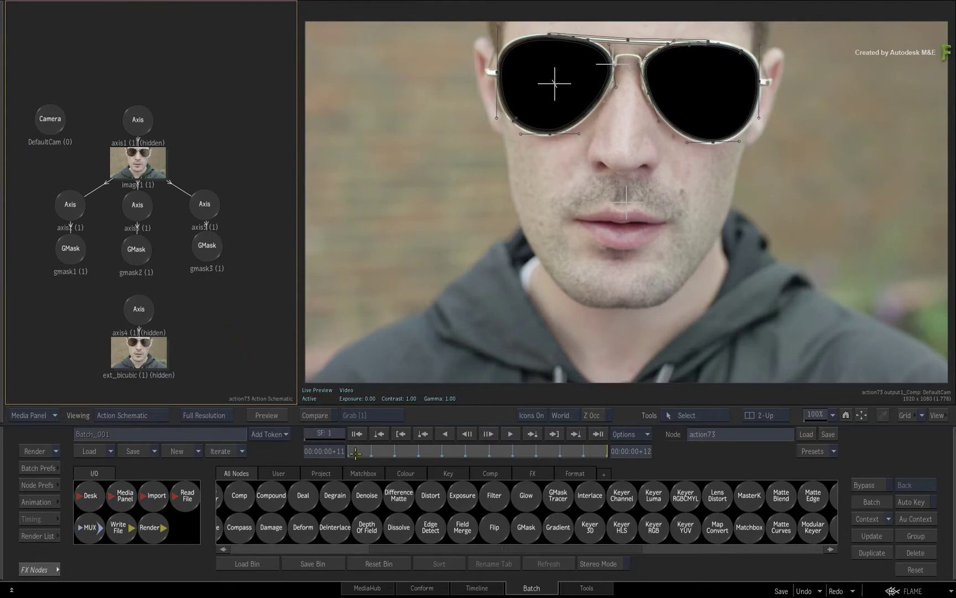
drag(355, 453, 425, 425)
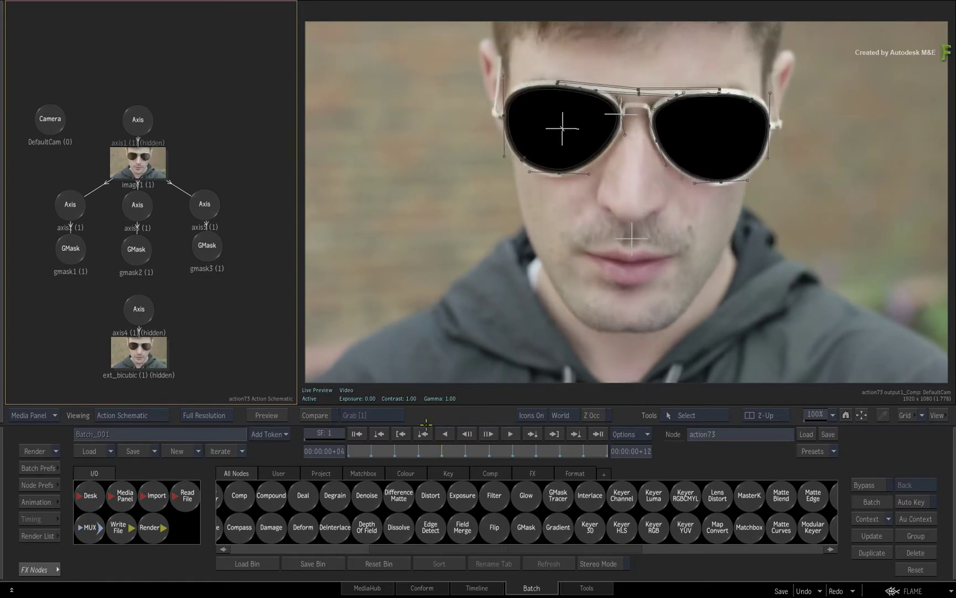
mouse_move(425, 424)
mouse_down()
mouse_move(582, 427)
mouse_move(239, 439)
mouse_up()
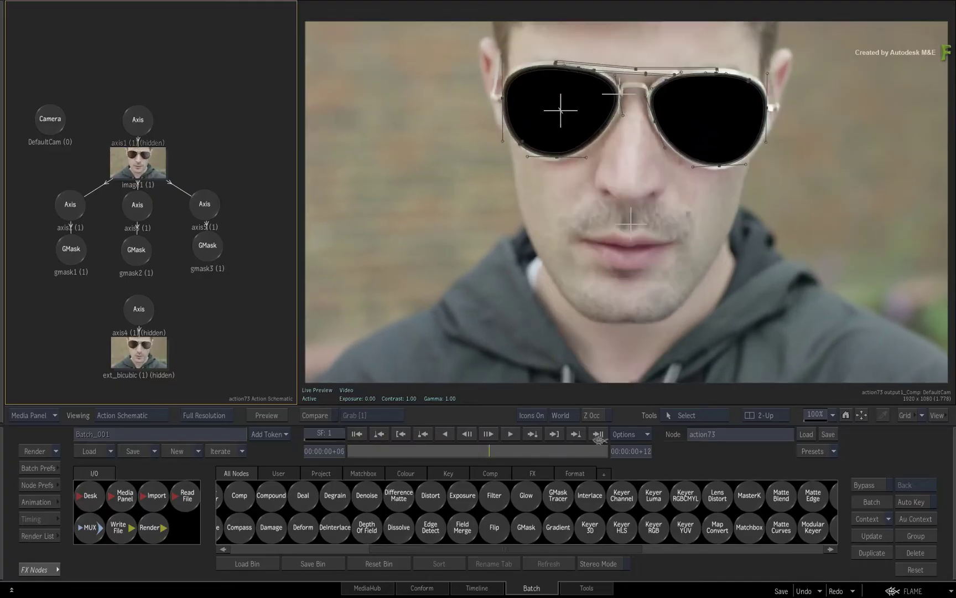
scroll(653, 200, up, 2)
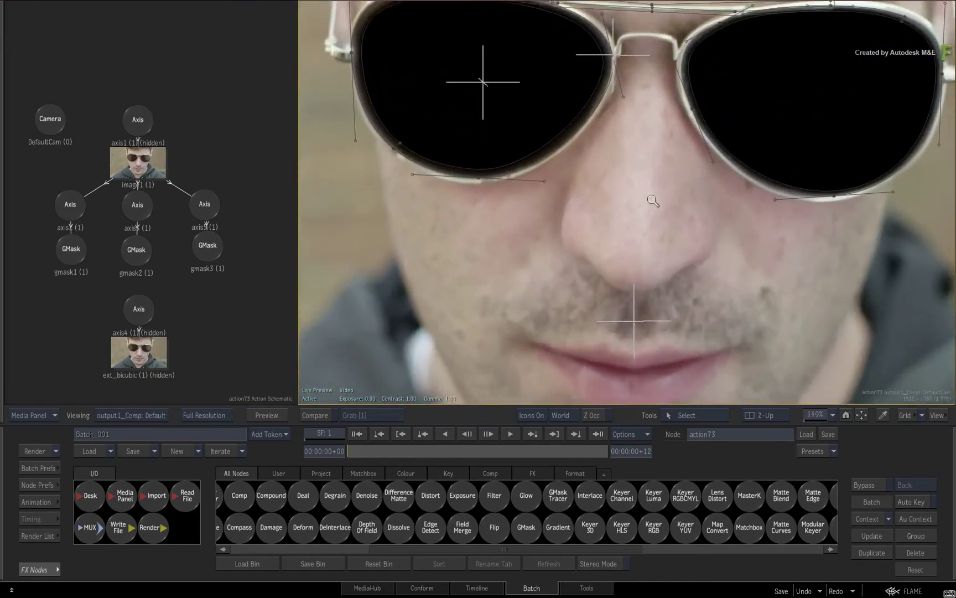
scroll(653, 200, up, 1)
drag(653, 200, 627, 280)
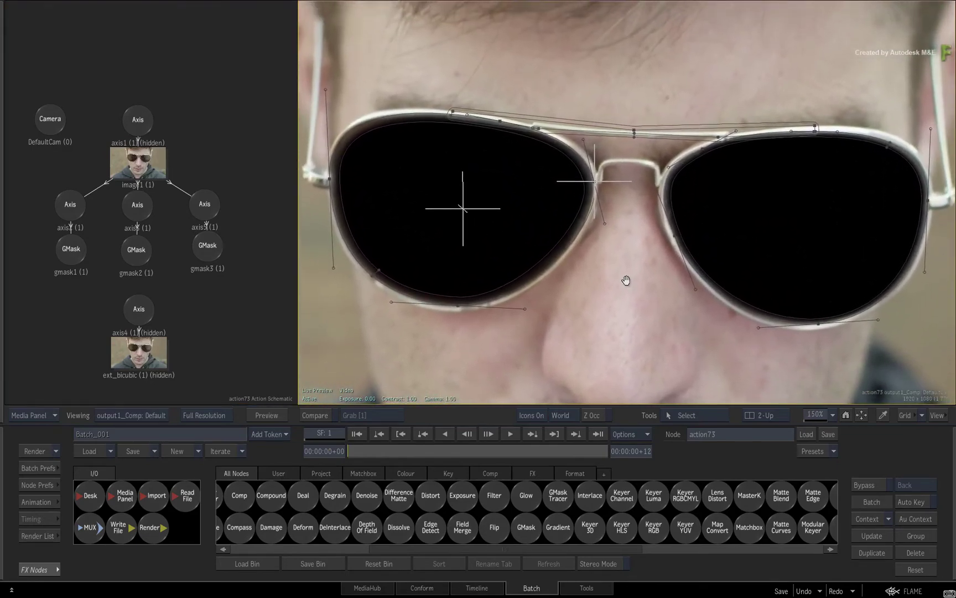
drag(350, 455, 226, 433)
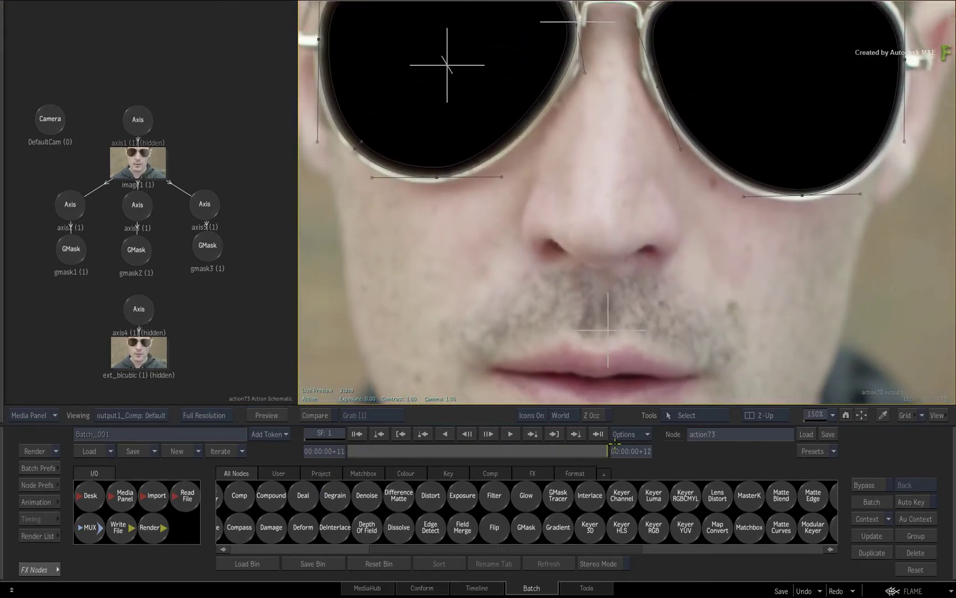
key(space)
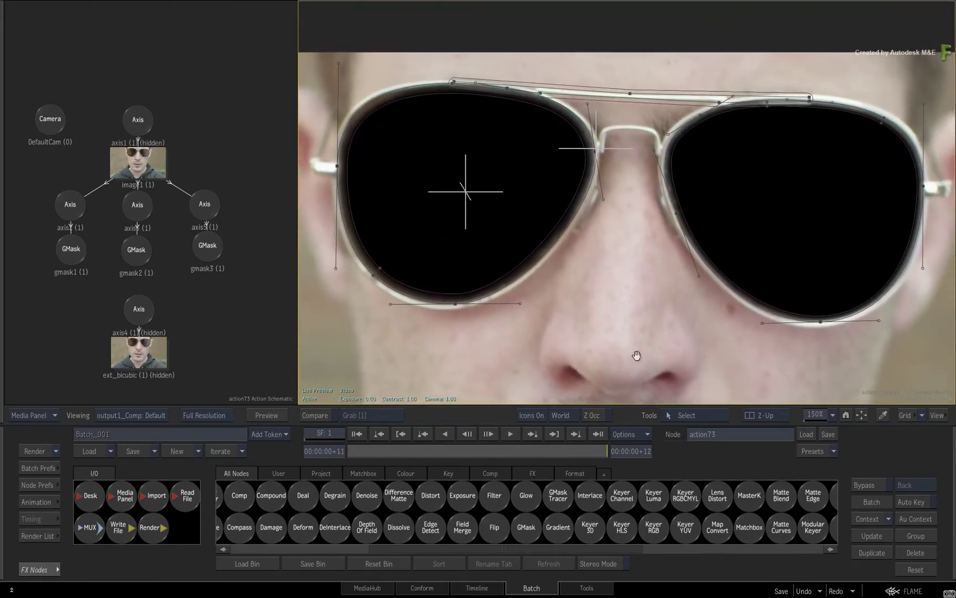
key(space)
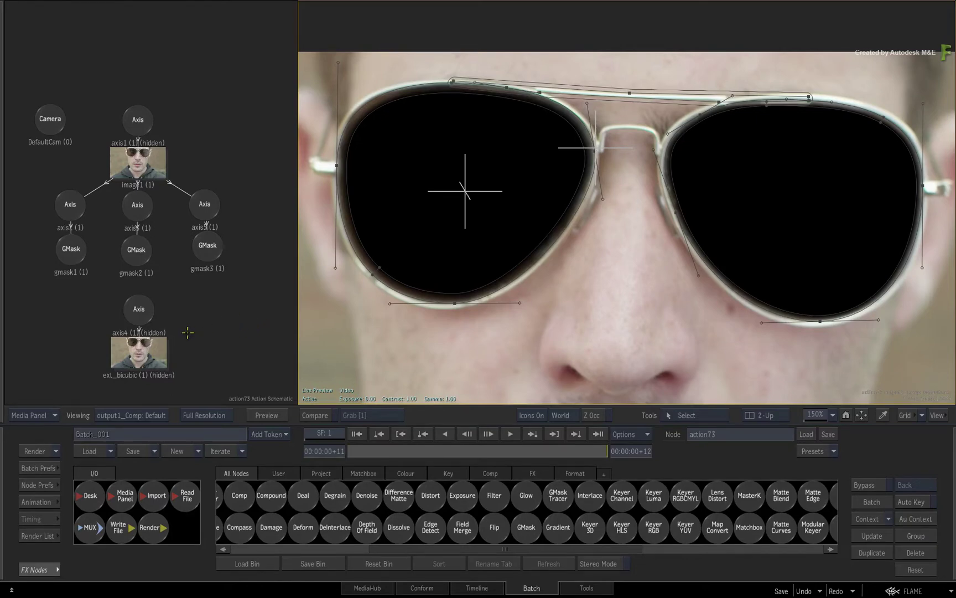
click(67, 248)
click(142, 253)
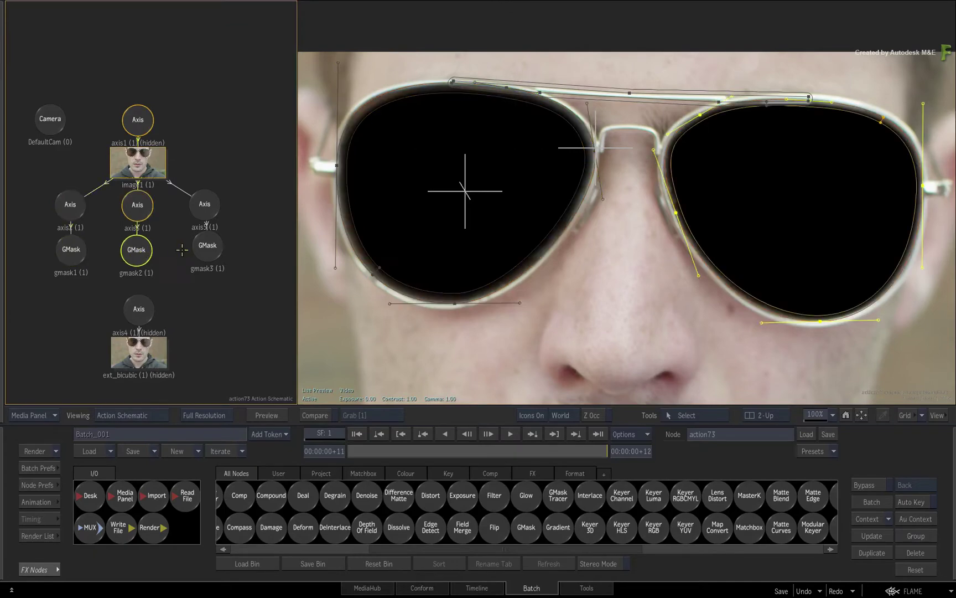
click(208, 246)
click(210, 291)
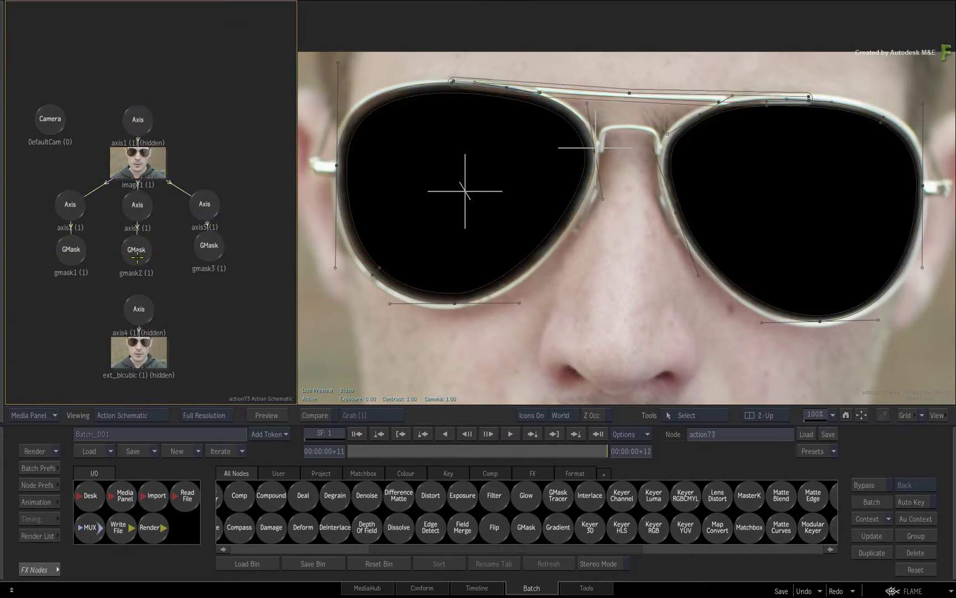
click(137, 250)
click(90, 281)
click(71, 254)
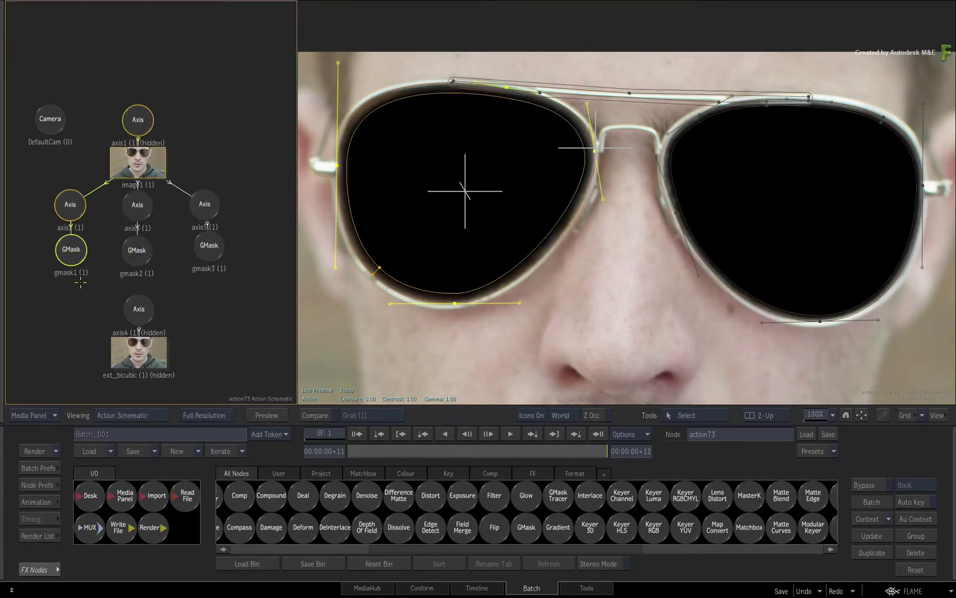
click(83, 302)
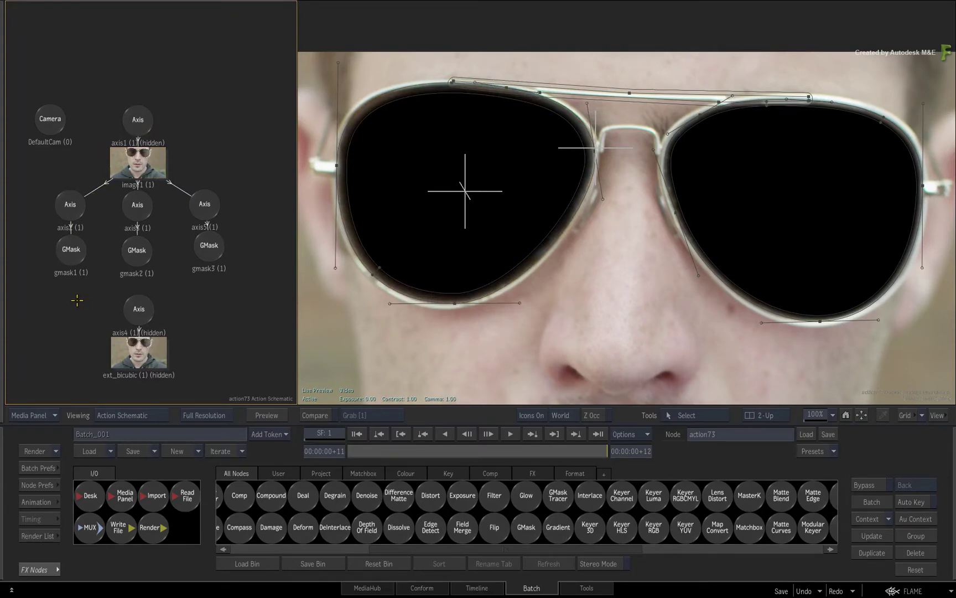
Step: Open gmask1's settings and show its Display colours
double_click(71, 254)
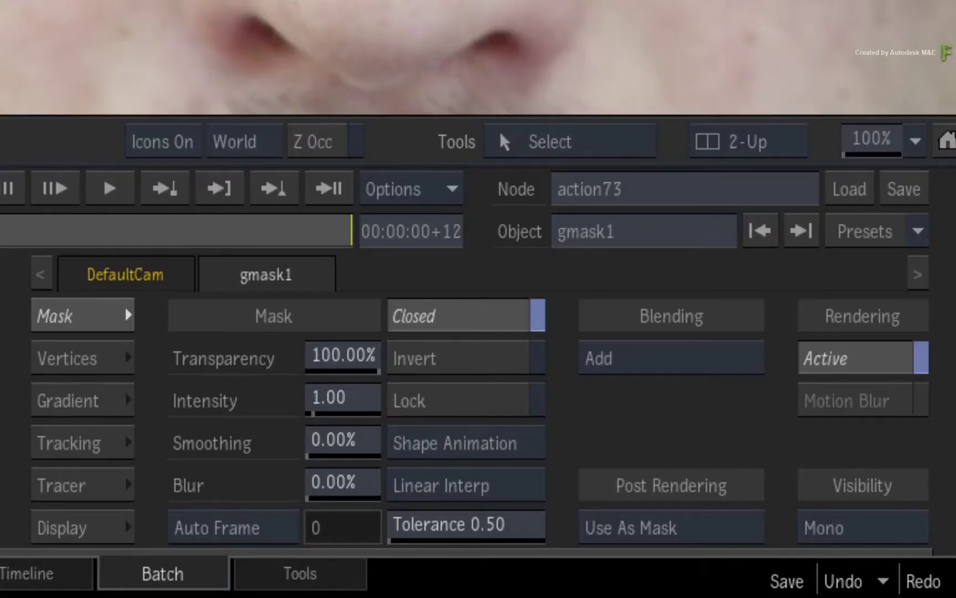
click(87, 527)
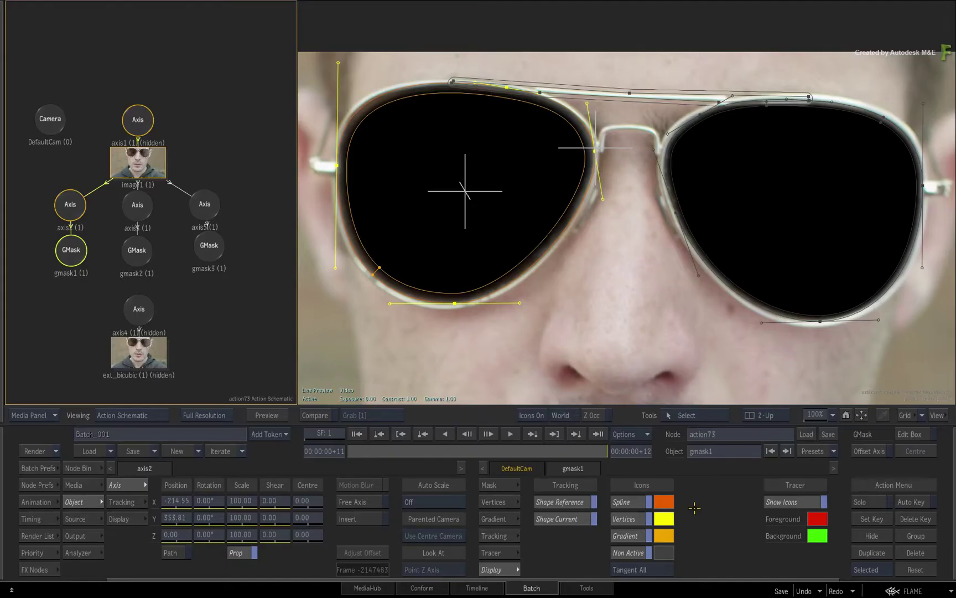
Step: Set gmask1's Spline colour to pure blue in the Colour Picker
click(665, 502)
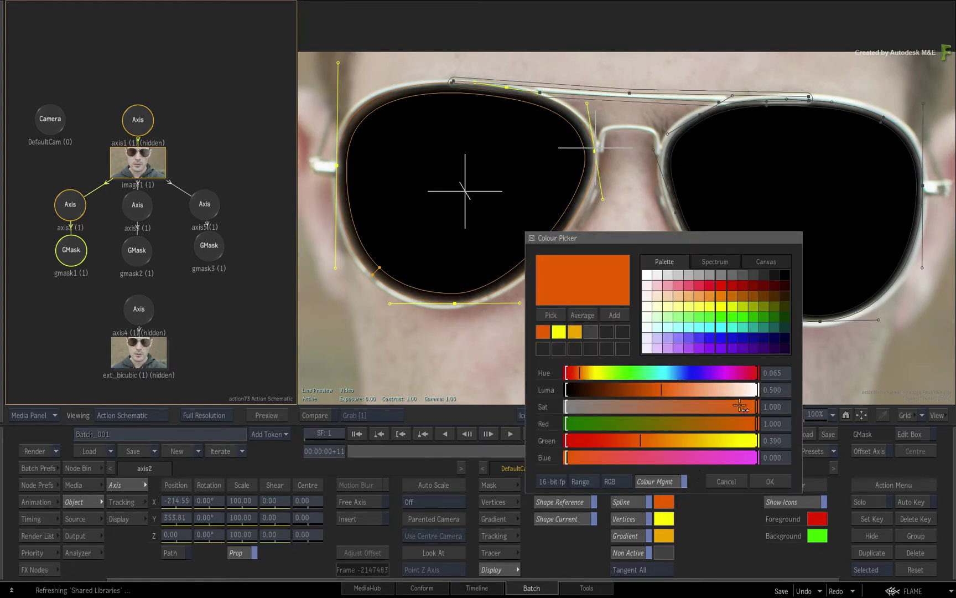
click(745, 294)
click(777, 285)
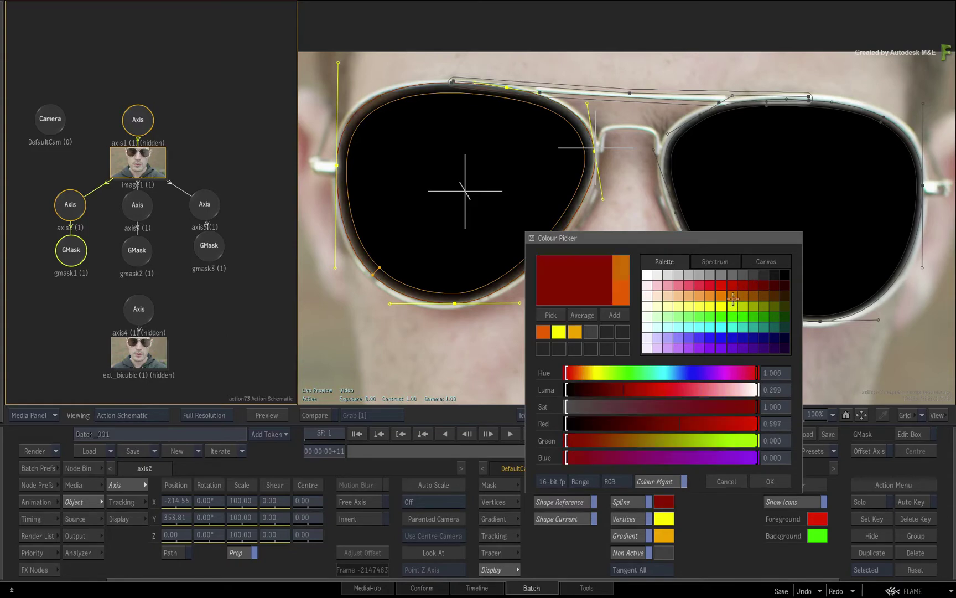
click(716, 338)
click(748, 338)
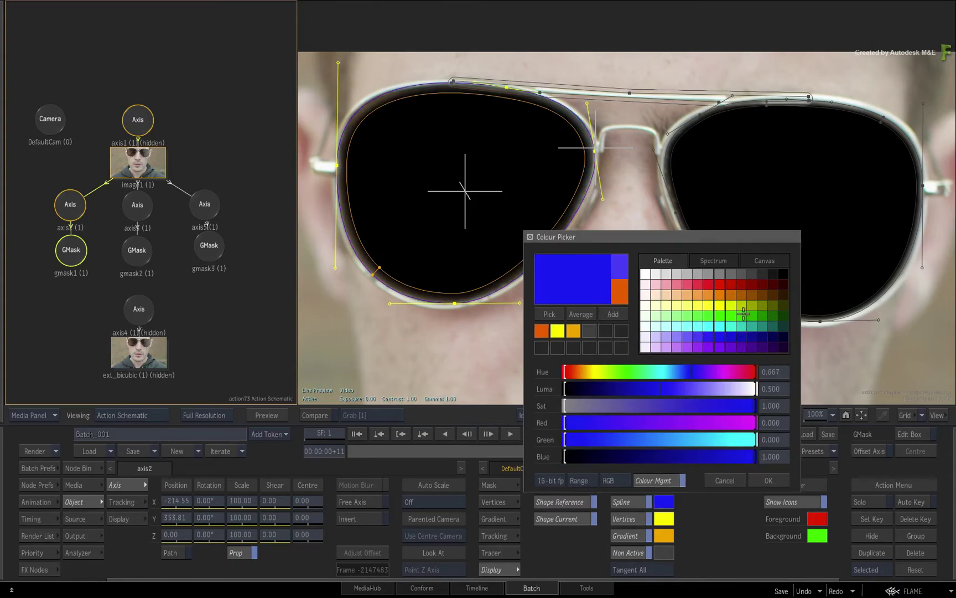
click(743, 316)
click(732, 293)
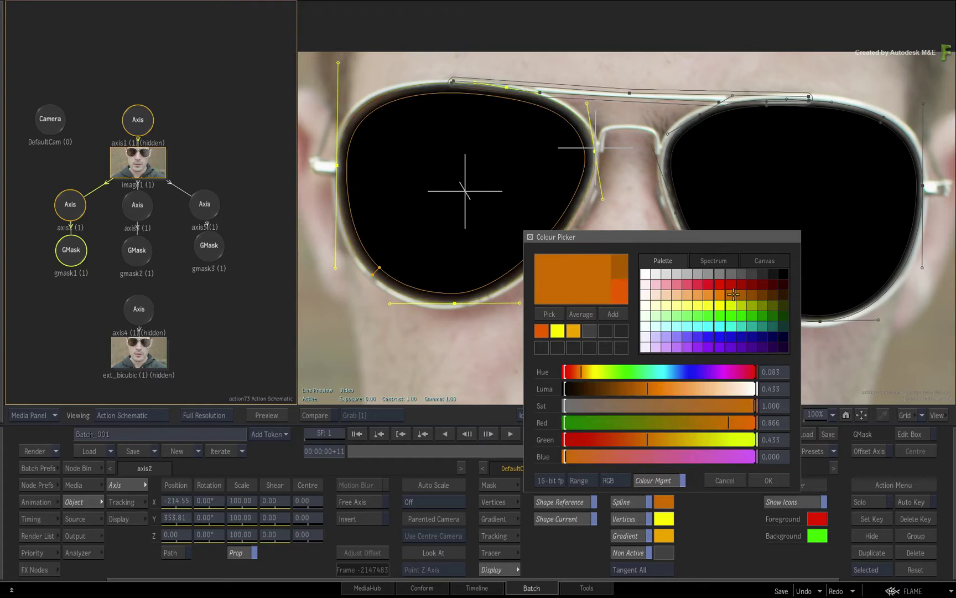
click(721, 337)
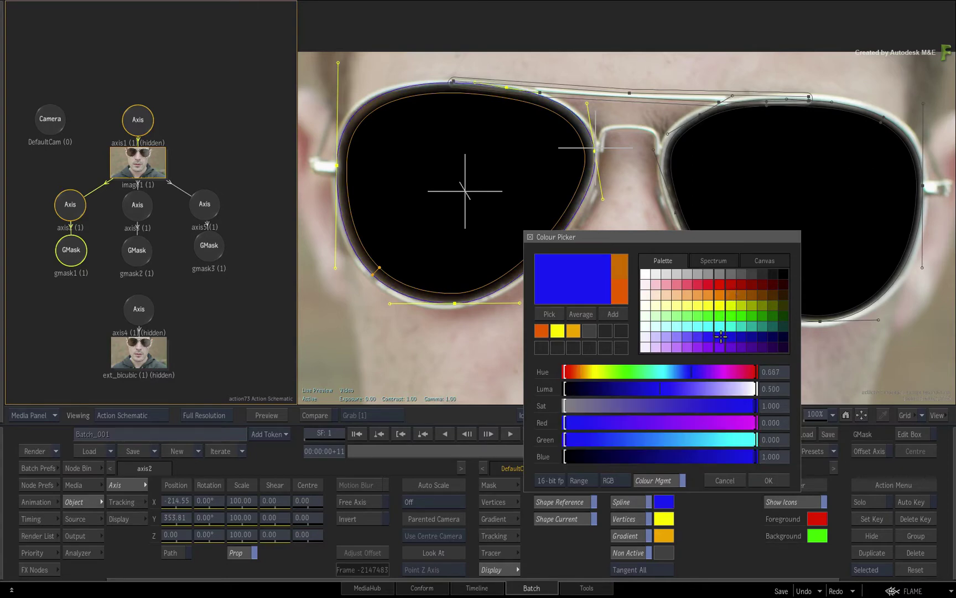
click(760, 480)
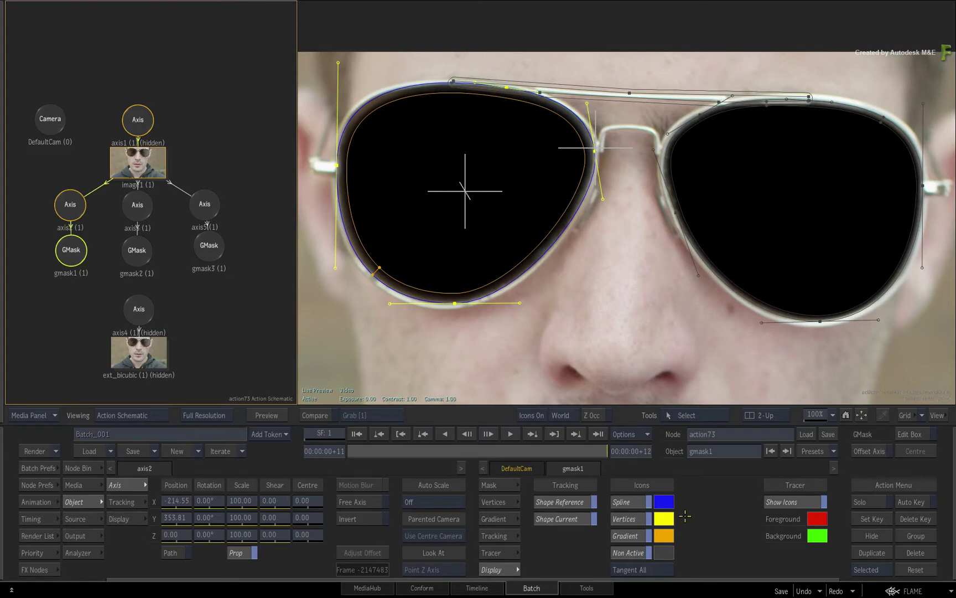
Step: Set gmask1's Gradient colour to red
click(665, 535)
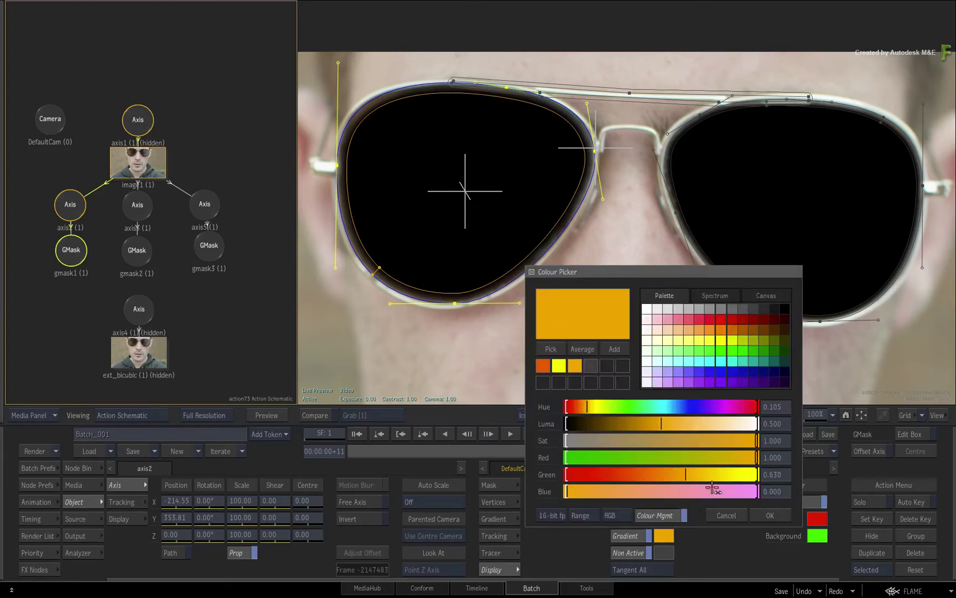
click(719, 325)
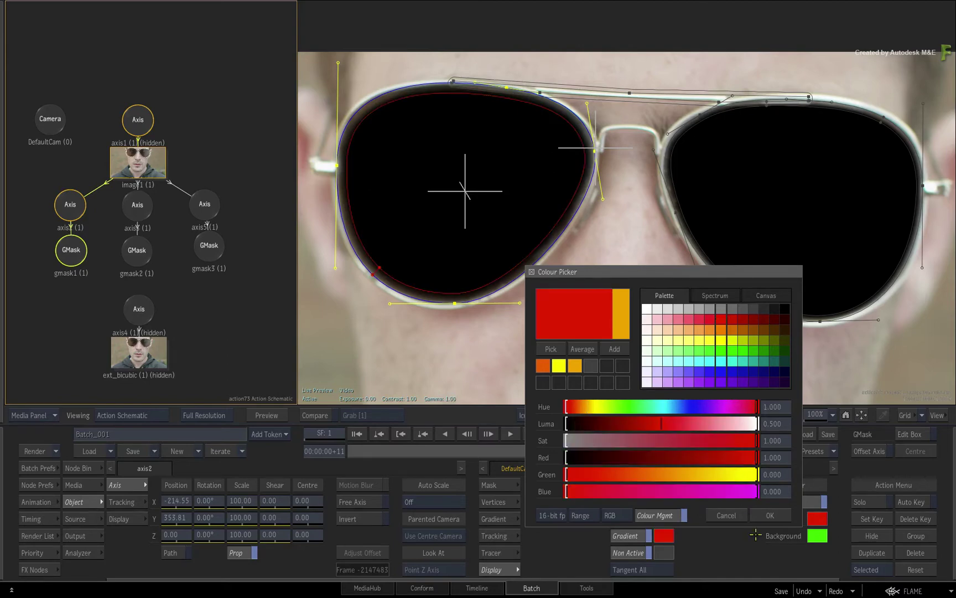
click(769, 514)
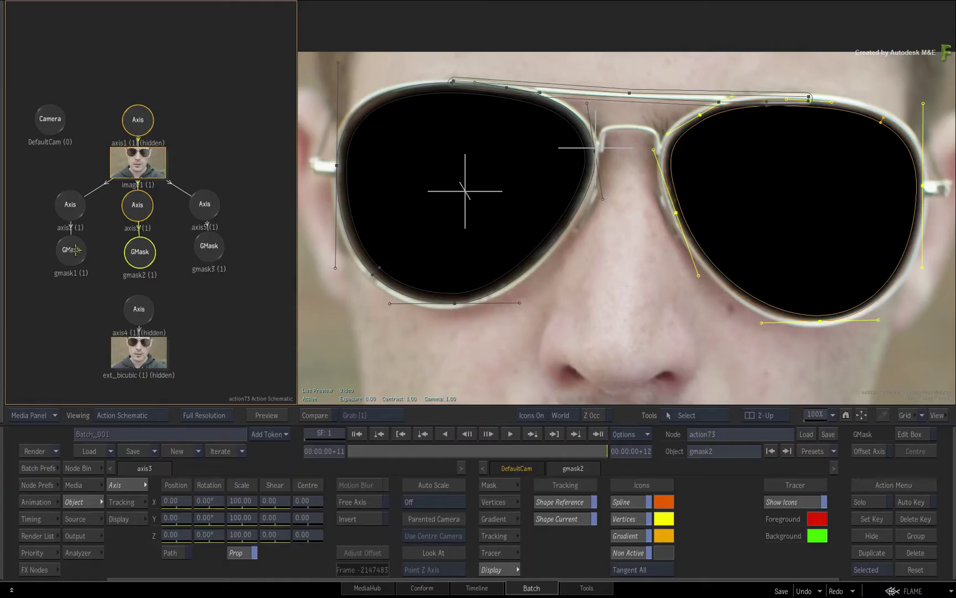
Step: Select gmask1, gmask2 and gmask3 in turn to check their outlines, ending on gmask1
click(74, 249)
click(142, 252)
click(202, 246)
click(137, 251)
click(73, 250)
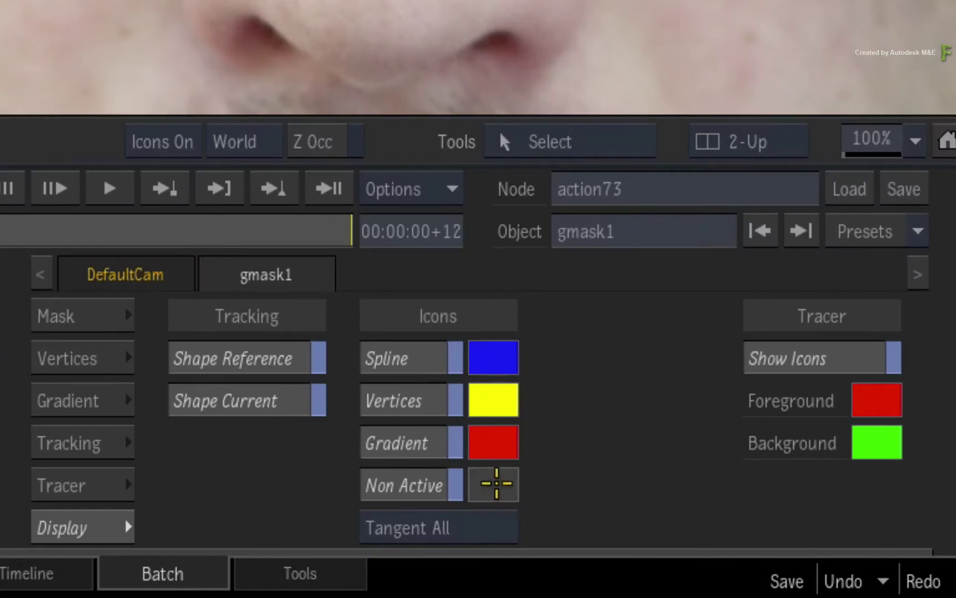
Step: Set the Non Active colour to a pale cream yellow
click(498, 482)
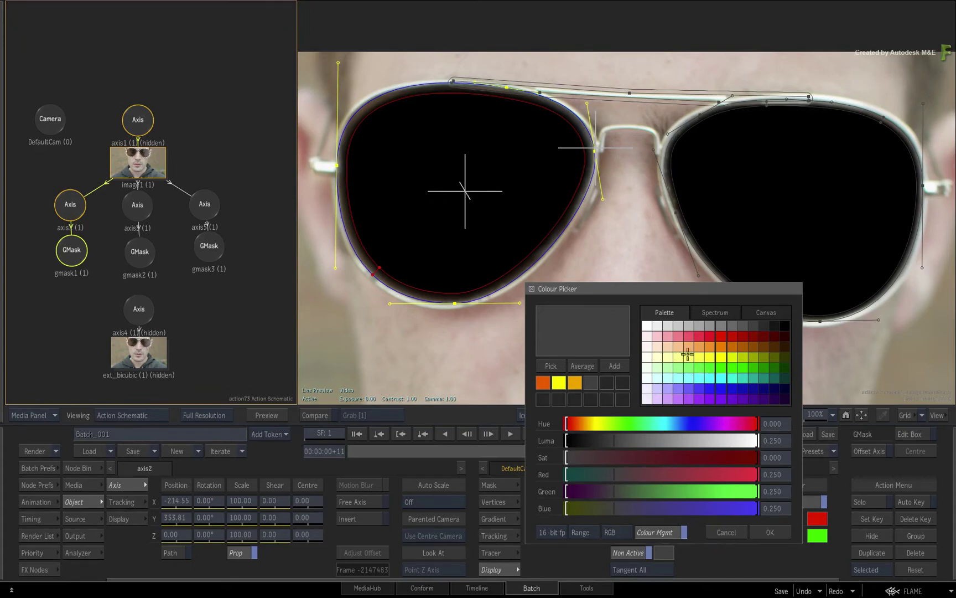
click(668, 337)
click(659, 358)
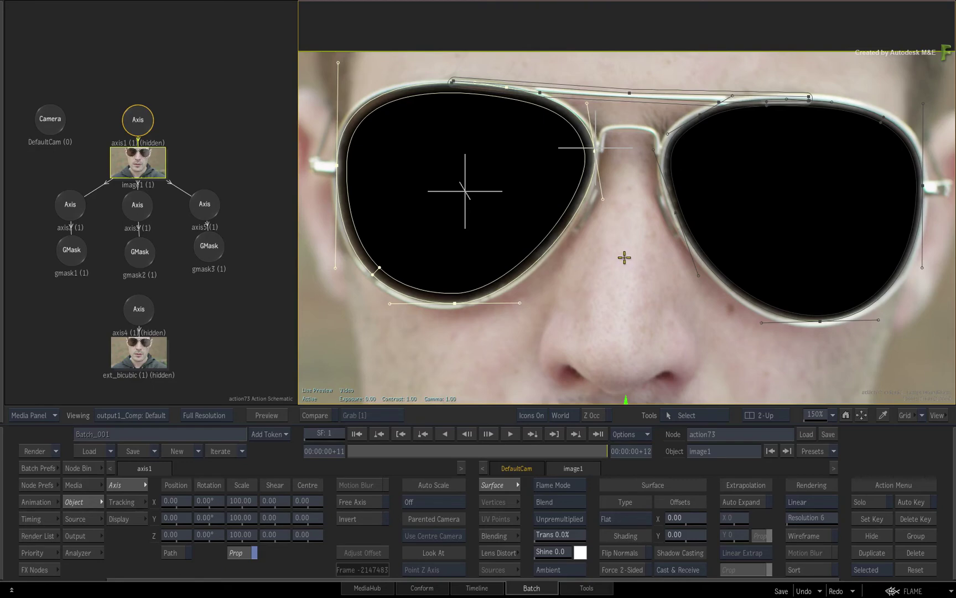
Step: Compare the gmask outlines by selecting each mask, then deselect all masks
click(74, 251)
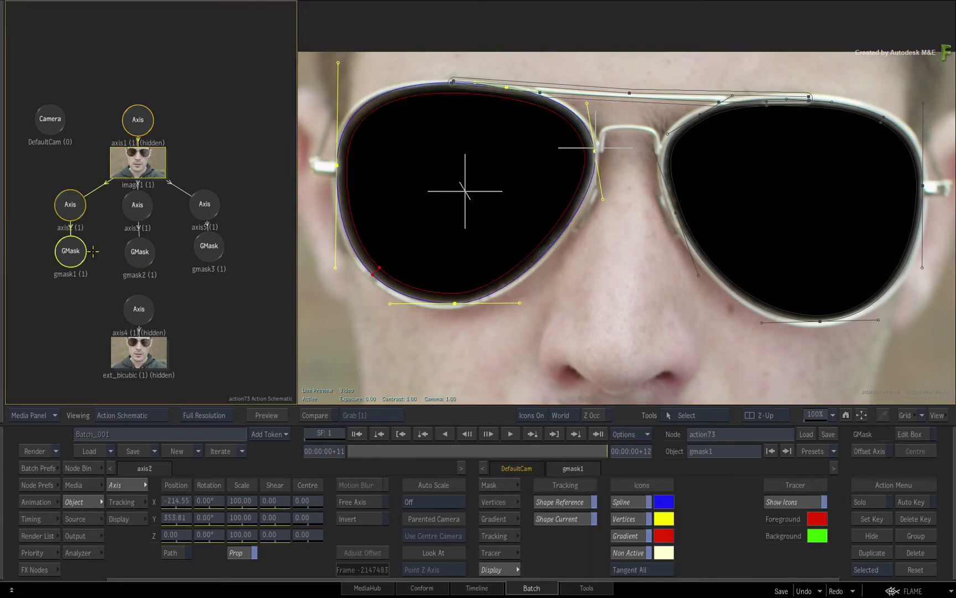
click(145, 251)
click(205, 247)
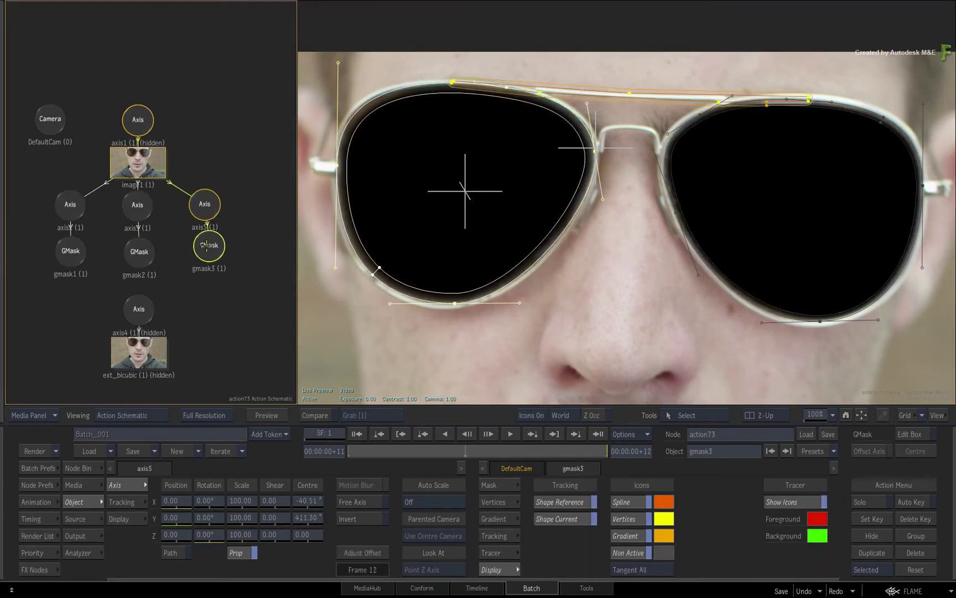
click(142, 243)
click(72, 251)
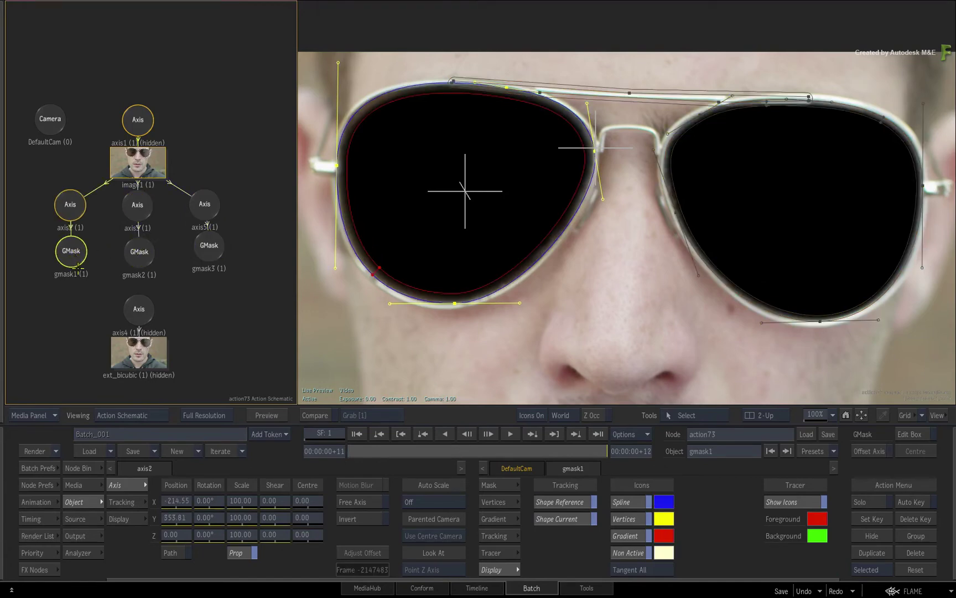
click(82, 304)
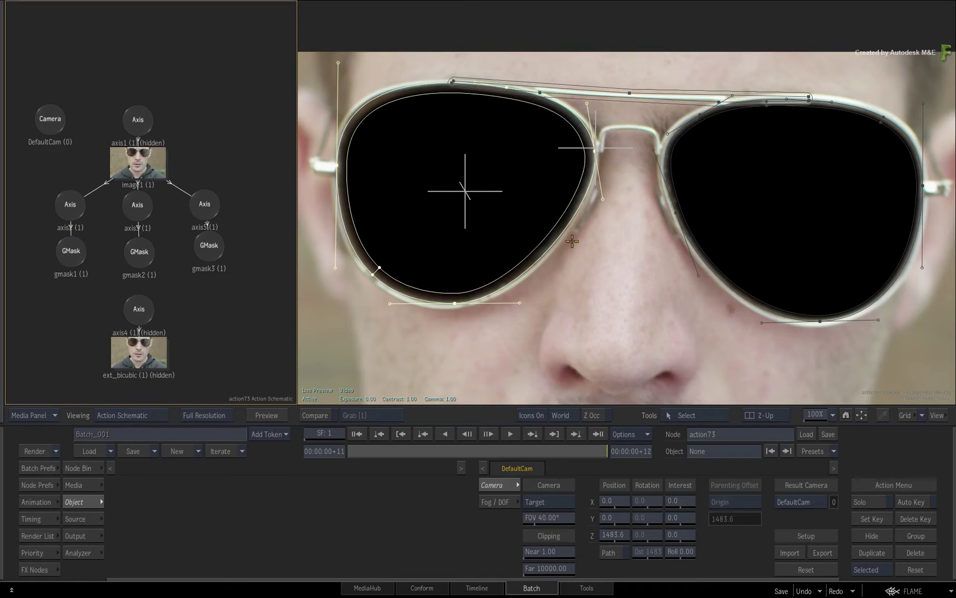
Step: Reselect gmask1 and switch off its Gradient display button
click(69, 254)
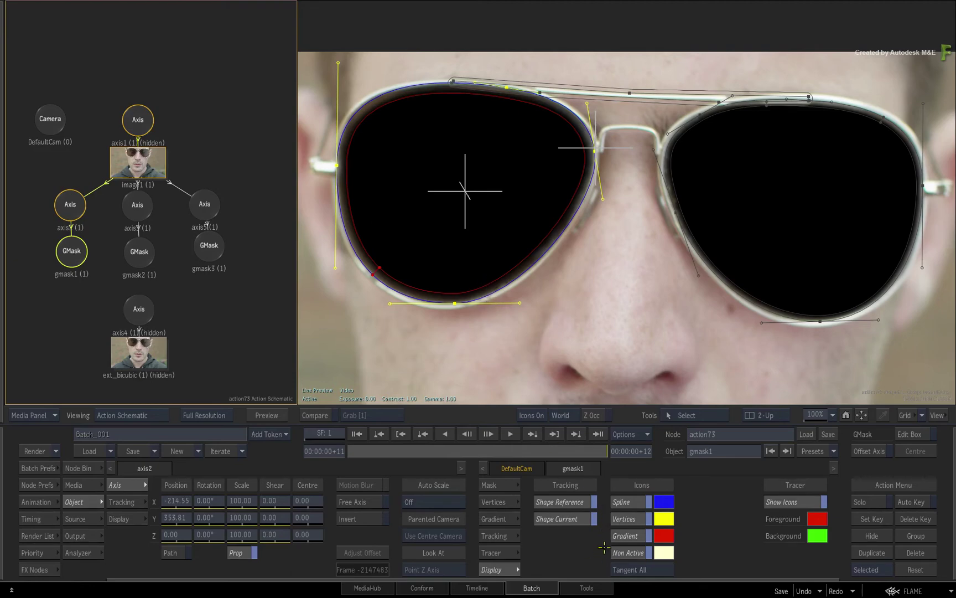
click(627, 535)
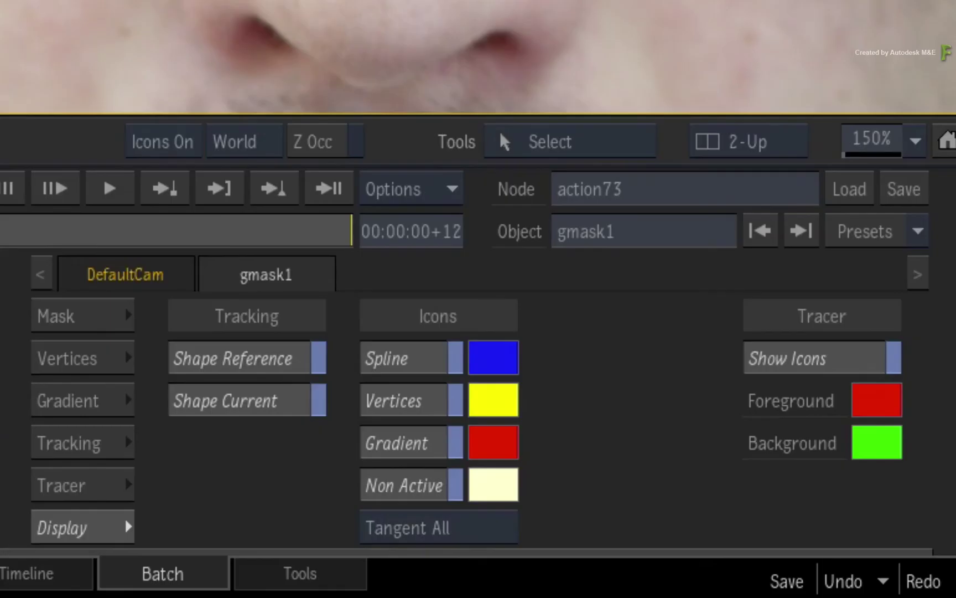
click(477, 517)
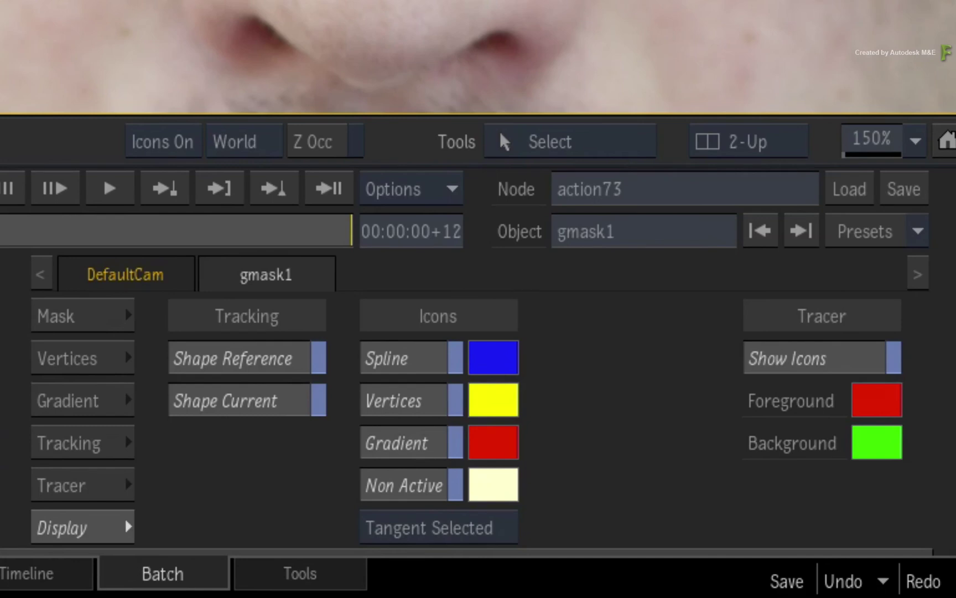
click(435, 527)
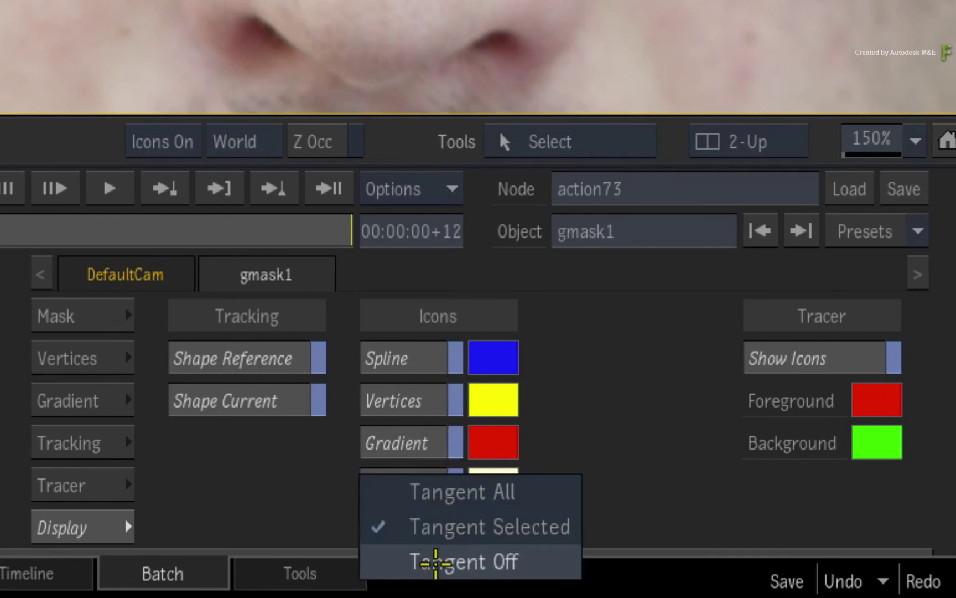
click(435, 562)
click(451, 529)
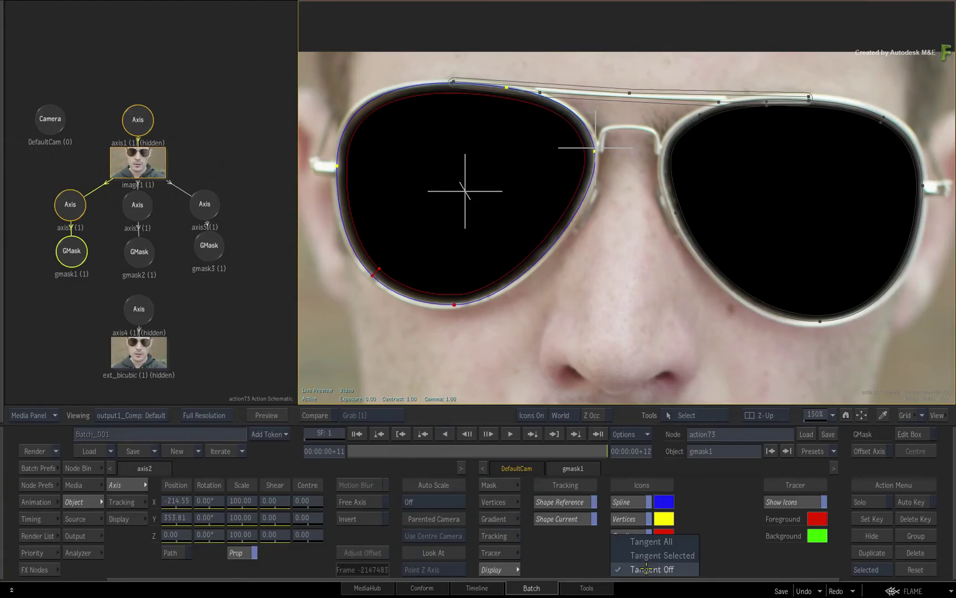
click(641, 542)
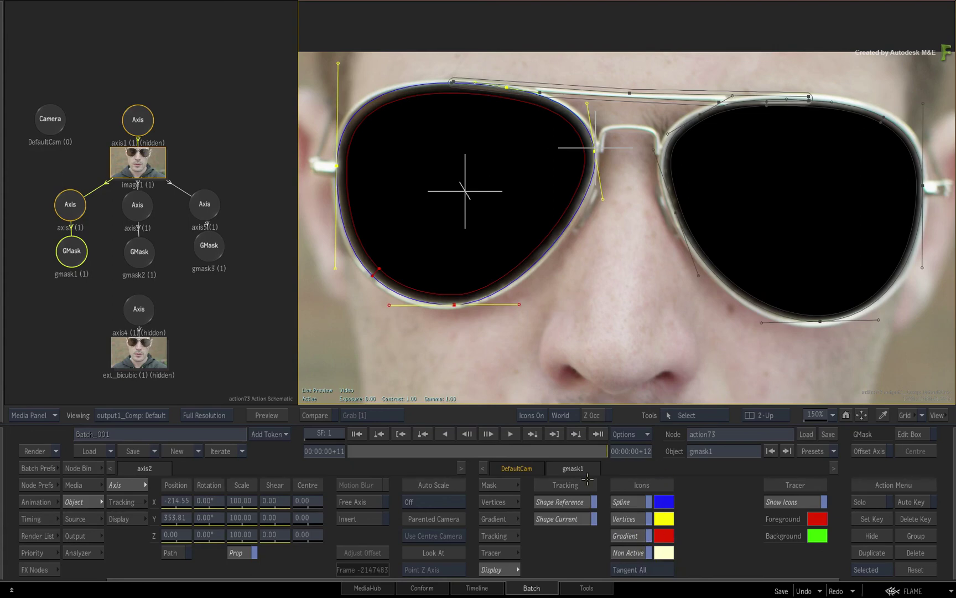
mouse_move(597, 451)
mouse_down()
mouse_move(536, 450)
mouse_move(661, 451)
mouse_up()
Step: Select image1, frame it, scrub to frame 11, and pan onto the sunglasses masks
click(851, 380)
click(864, 415)
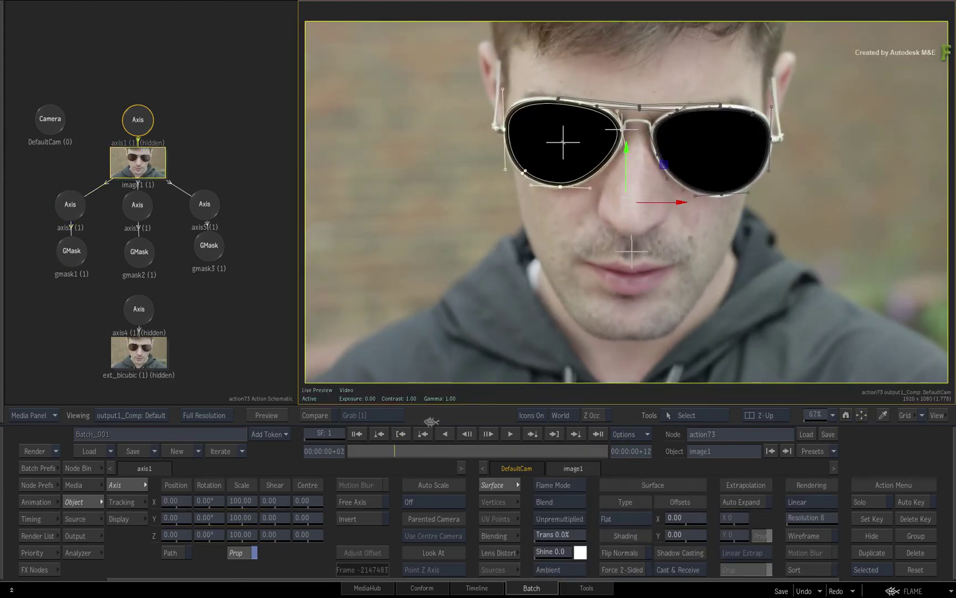
drag(602, 449, 624, 427)
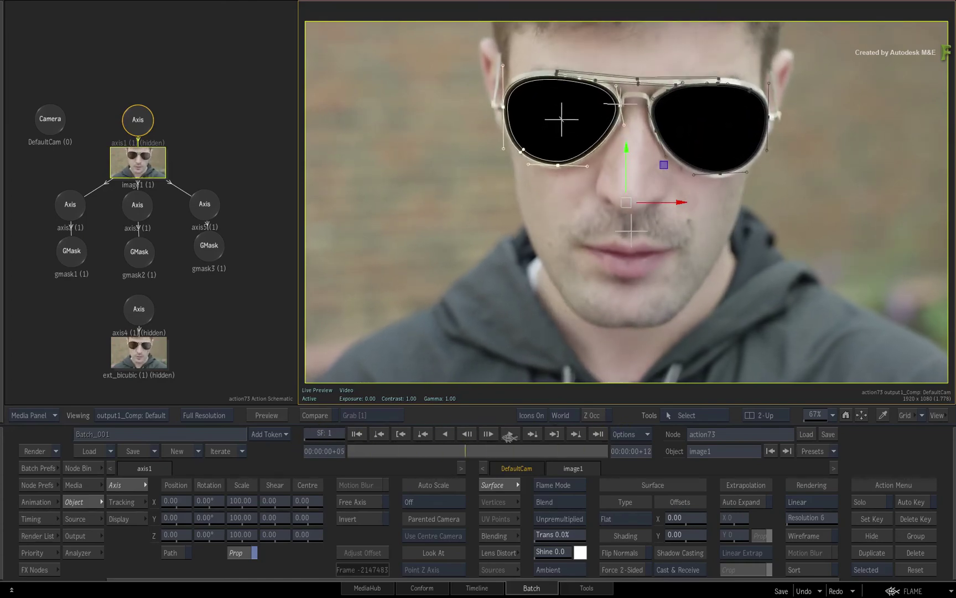
drag(623, 427, 640, 433)
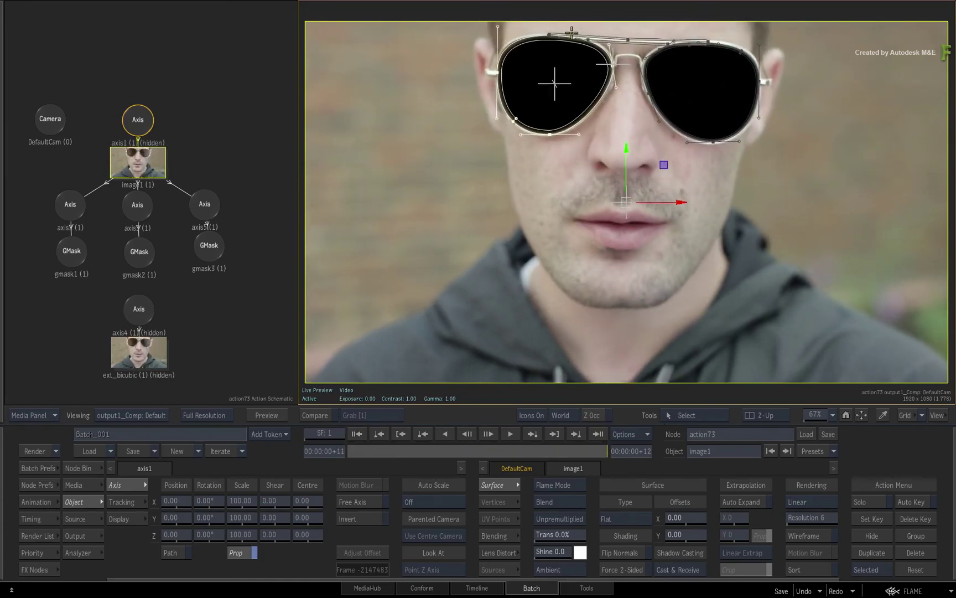
scroll(657, 225, up, 3)
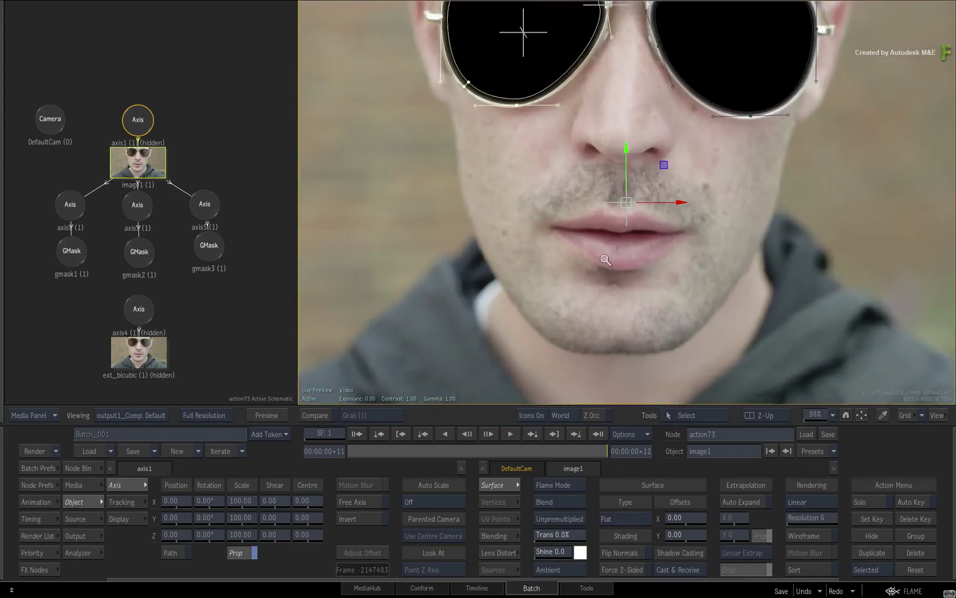
scroll(657, 225, up, 3)
drag(657, 225, 702, 440)
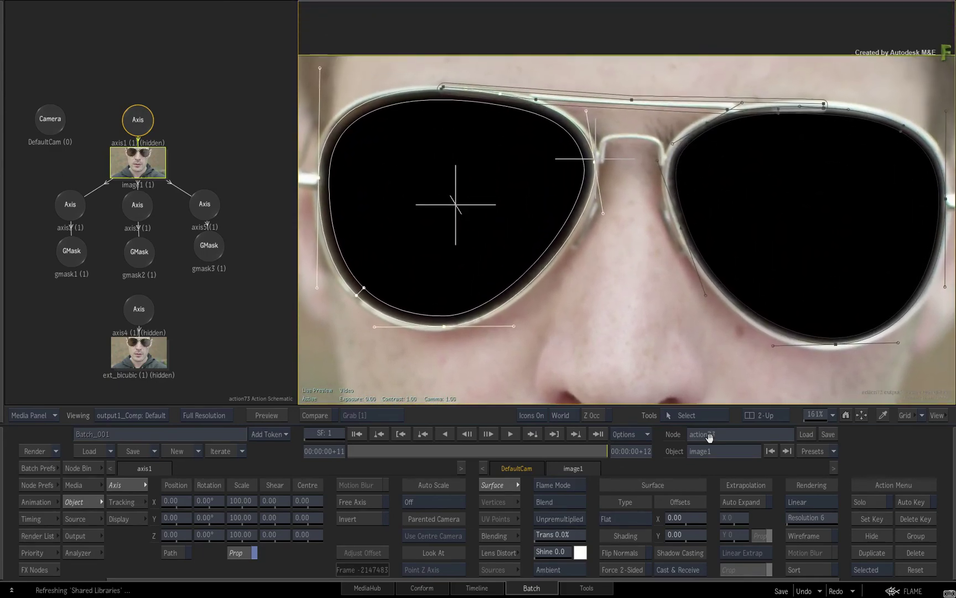